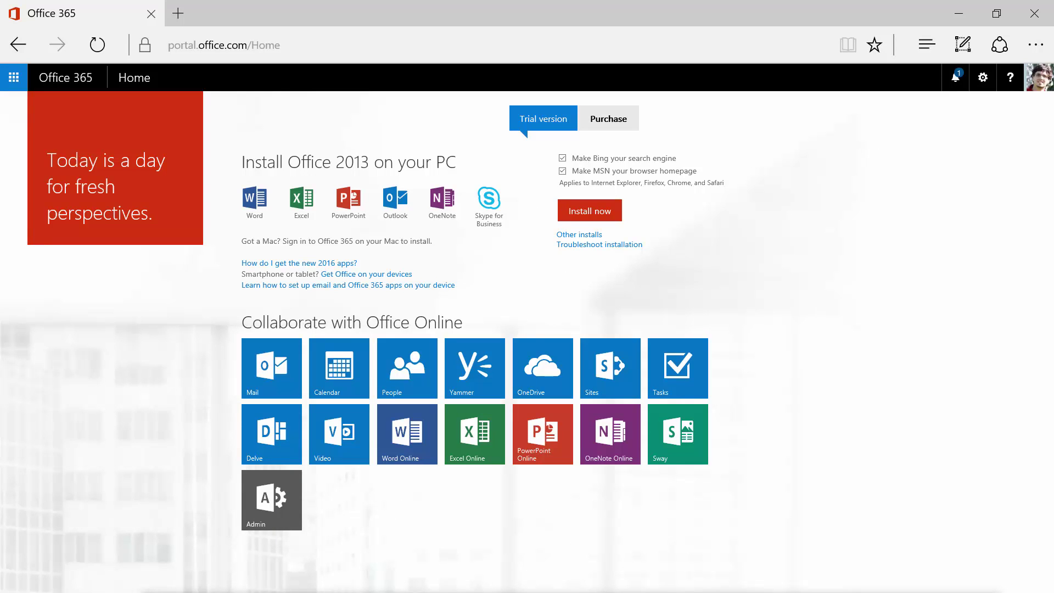
Step: Go from the app launcher to the admin center's Service Requests list and start a new request
{"action": "left_click", "coordinate": [14, 78]}
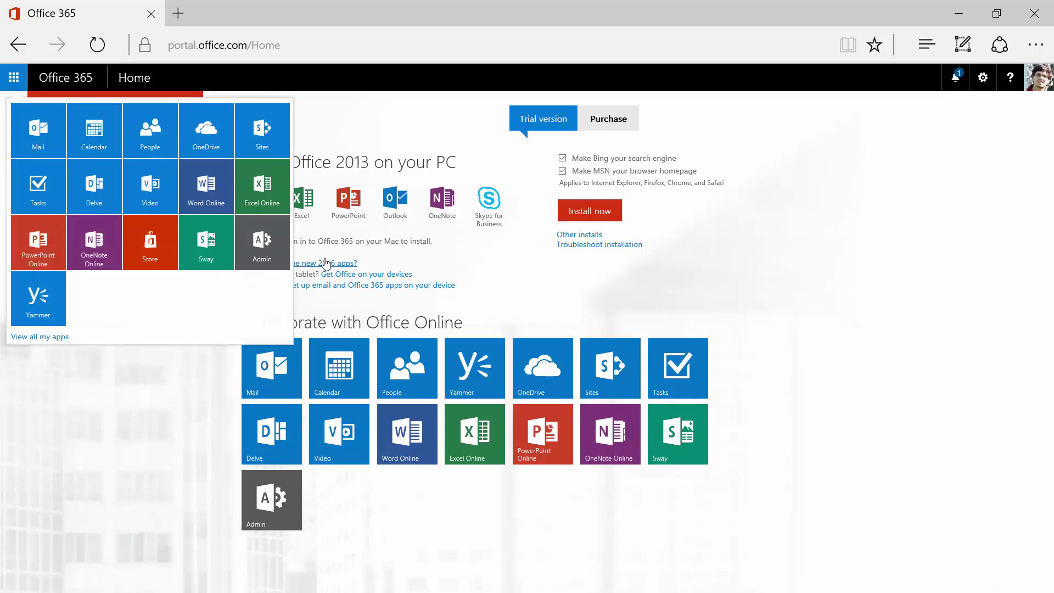
{"action": "left_click", "coordinate": [259, 247]}
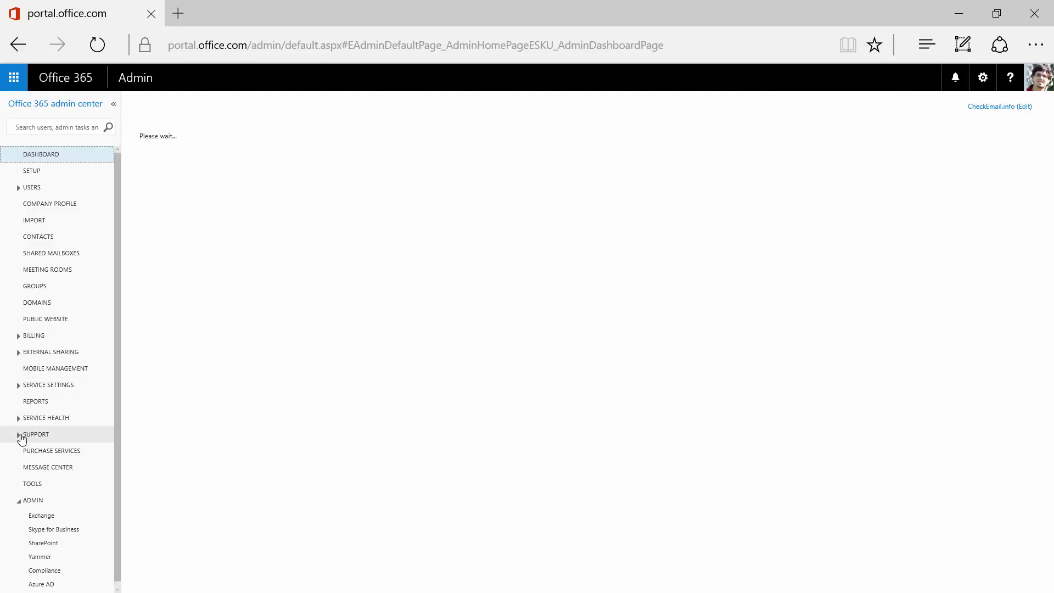
{"action": "left_click", "coordinate": [22, 438]}
{"action": "left_click", "coordinate": [39, 464]}
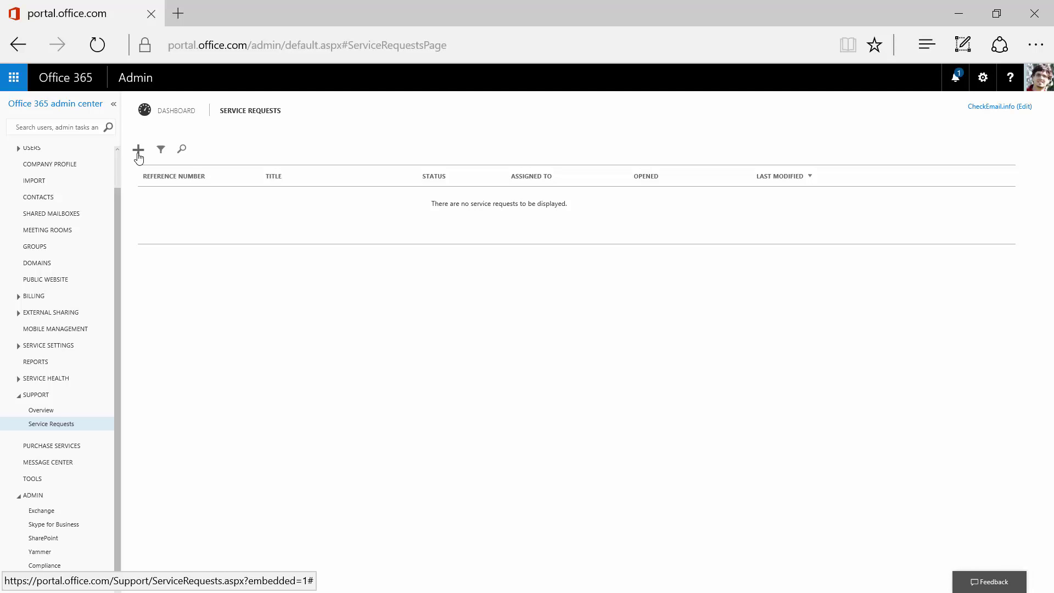
{"action": "left_click", "coordinate": [138, 152]}
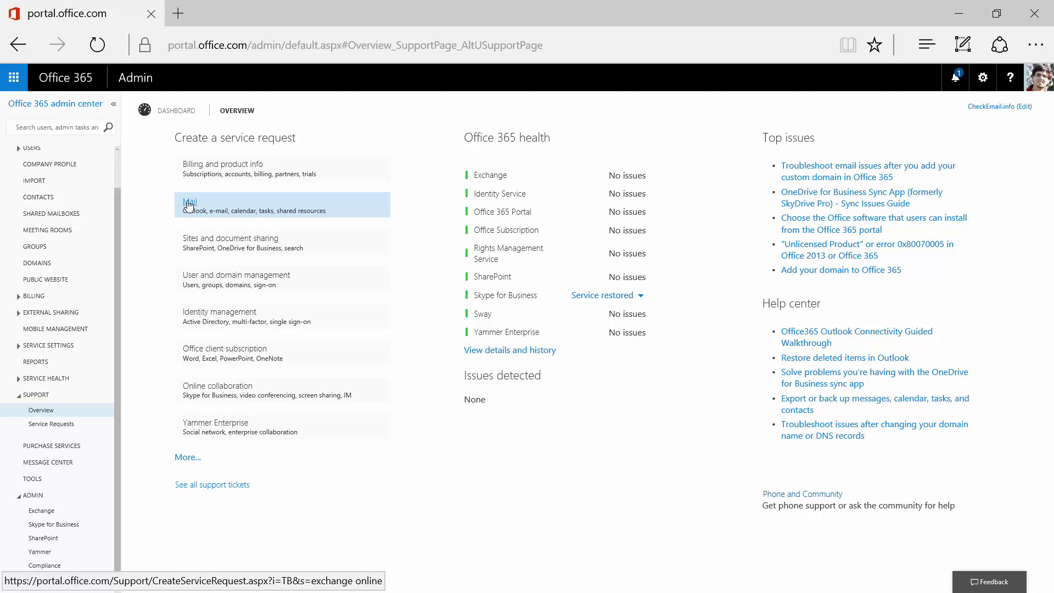
Step: Choose Mail, feature Mailboxes, and symptom 'Recover deleted email, calendar, or contacts'
{"action": "left_click", "coordinate": [190, 205]}
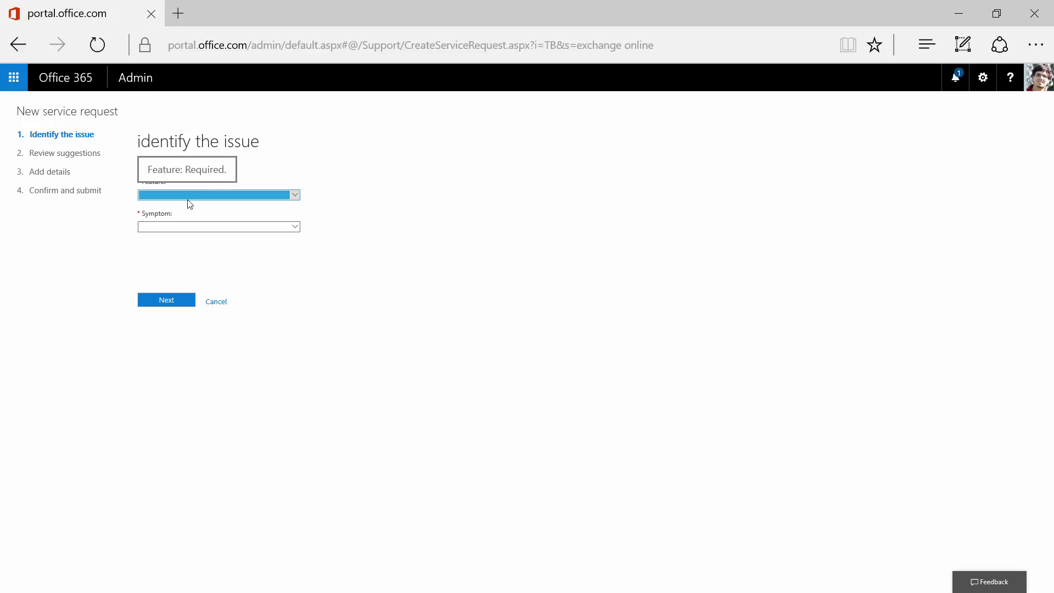
{"action": "left_click", "coordinate": [206, 196]}
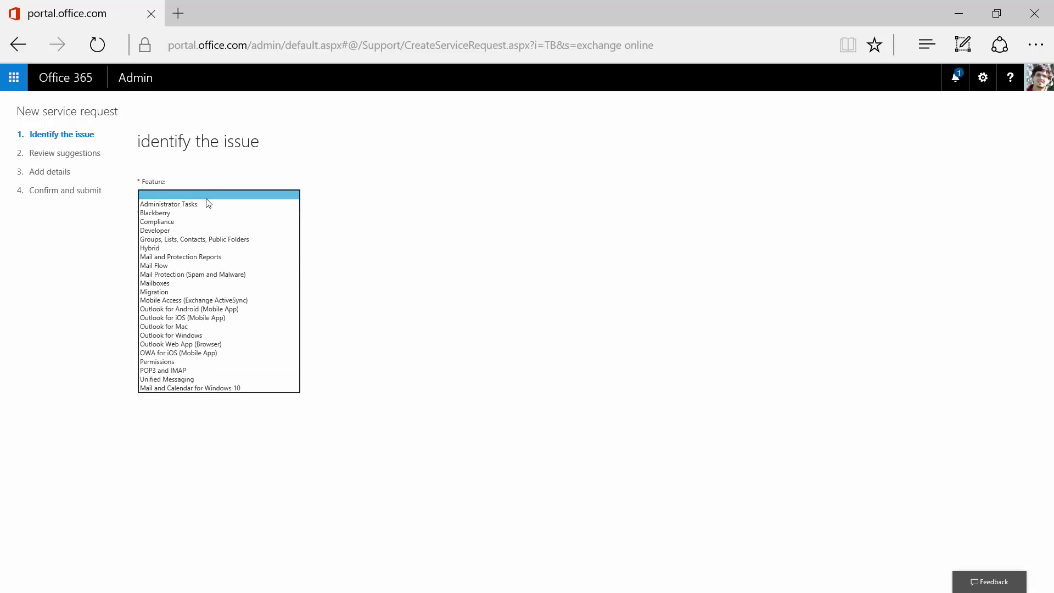
{"action": "left_click", "coordinate": [172, 284]}
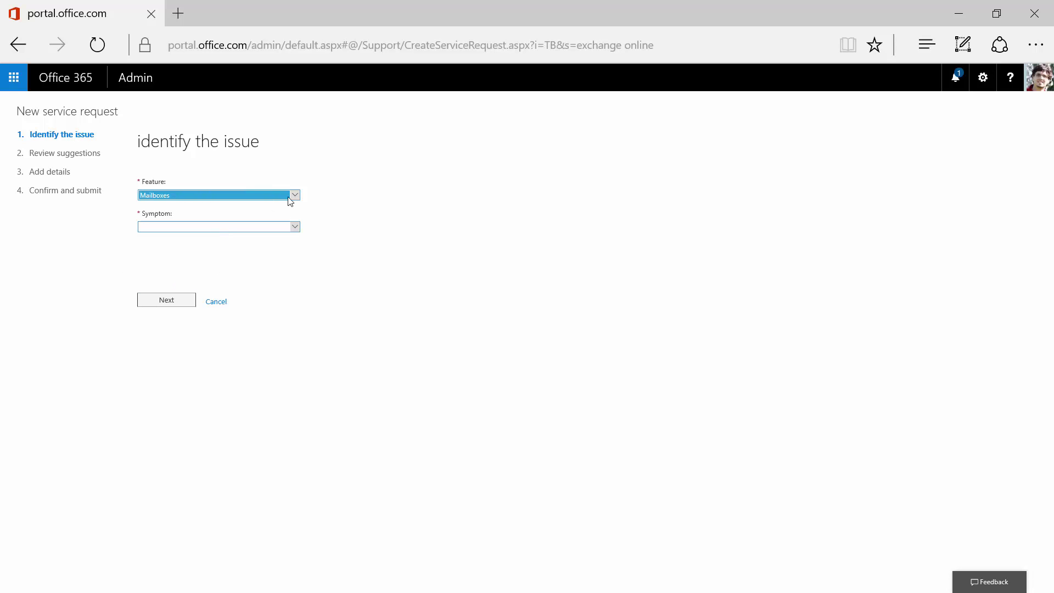
{"action": "left_click", "coordinate": [224, 228]}
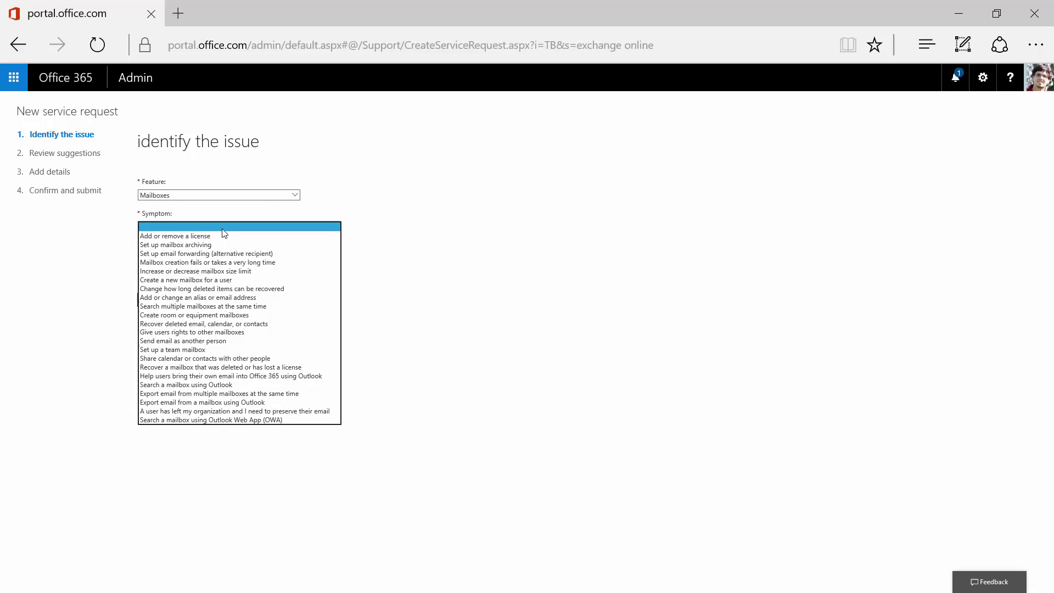
{"action": "left_click", "coordinate": [220, 324]}
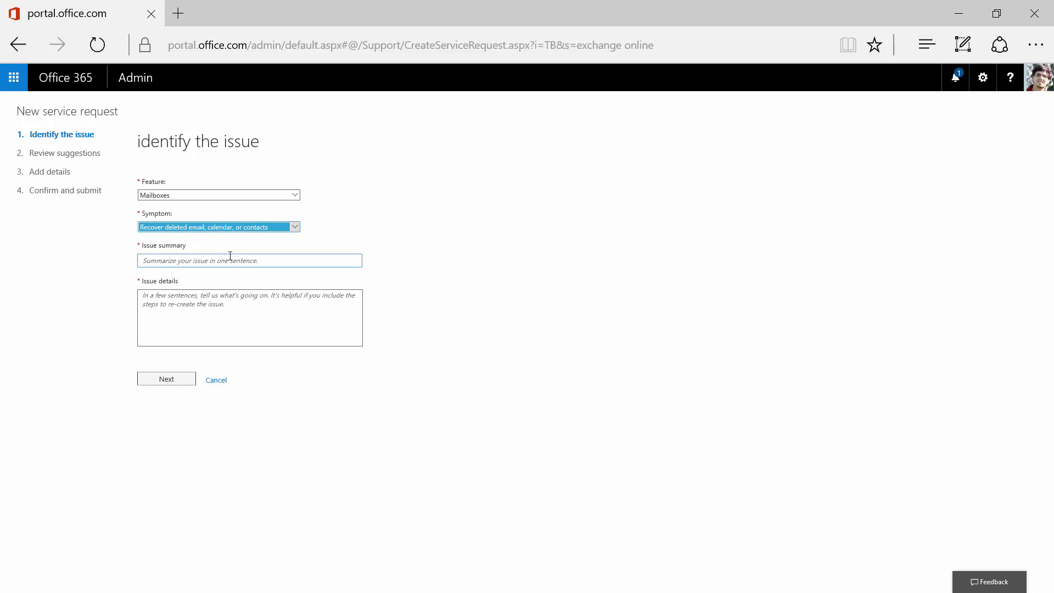
Step: Write an issue summary asking how to recover the deleted user's account, plus details about the deletion
{"action": "left_click", "coordinate": [225, 260]}
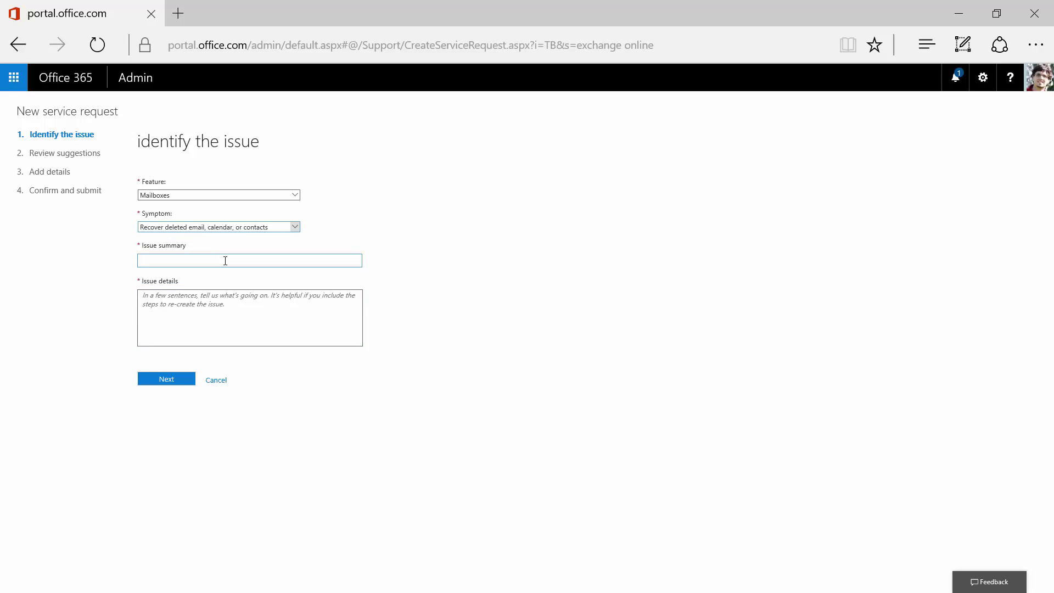
{"action": "type", "text": "I would lke to known how r"}
{"action": "type", "text": "o recover John Smith Account"}
{"action": "left_click", "coordinate": [277, 301]}
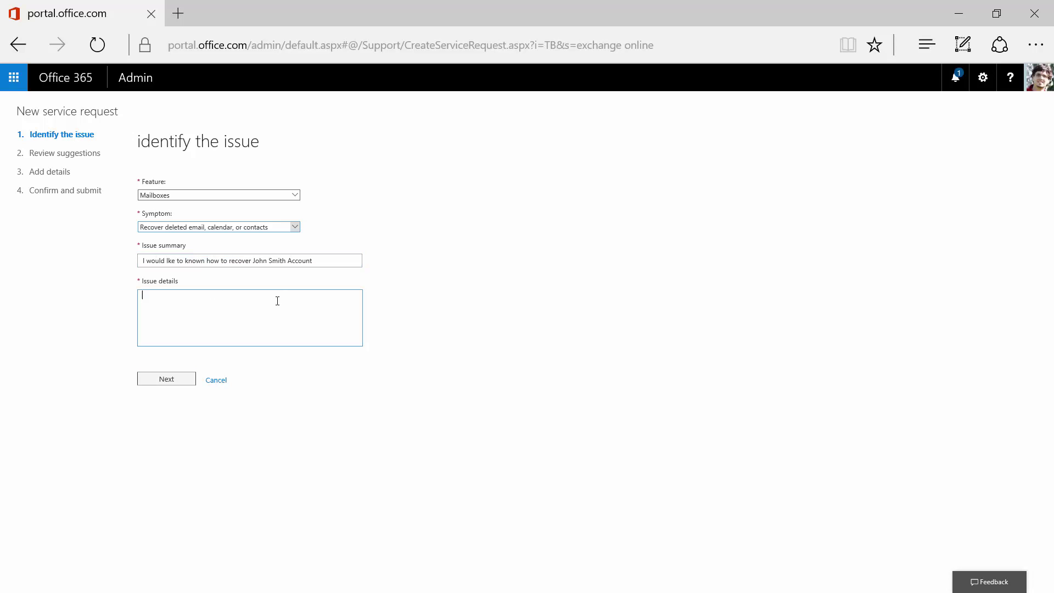
{"action": "type", "text": "As part of a monthly routine operation I have deleted the account of John Smith."}
{"action": "key", "text": "Return"}
{"action": "type", "text": "I Don't remember when I removed the license or cleaned out the mailbox. I think it was over a month ago. Is there a way for me to recover this Account?"}
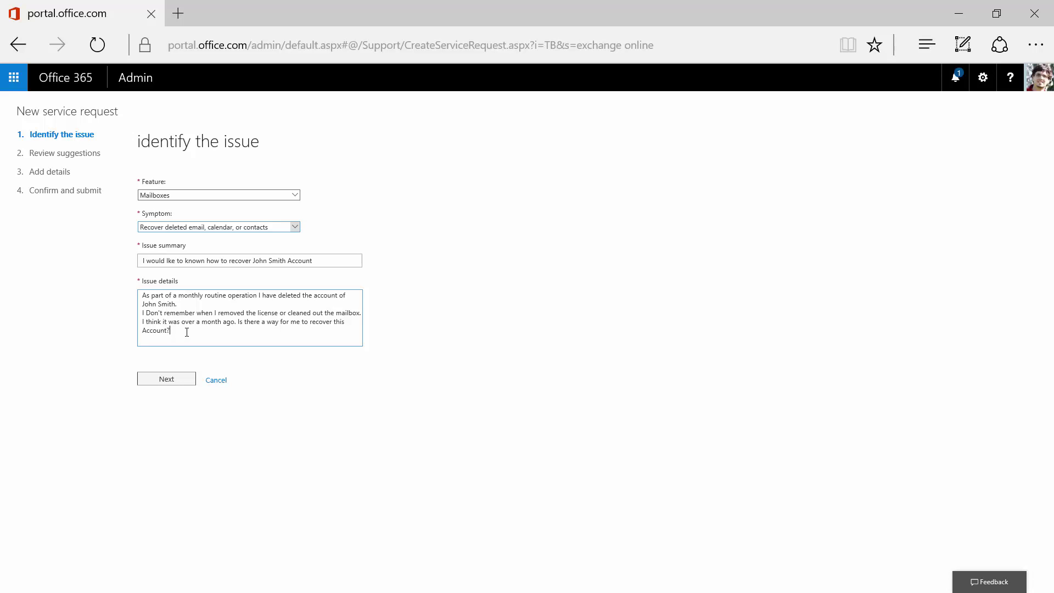
Step: Continue past the suggestions, then answer No to service unavailability and One user affected
{"action": "left_click", "coordinate": [168, 379]}
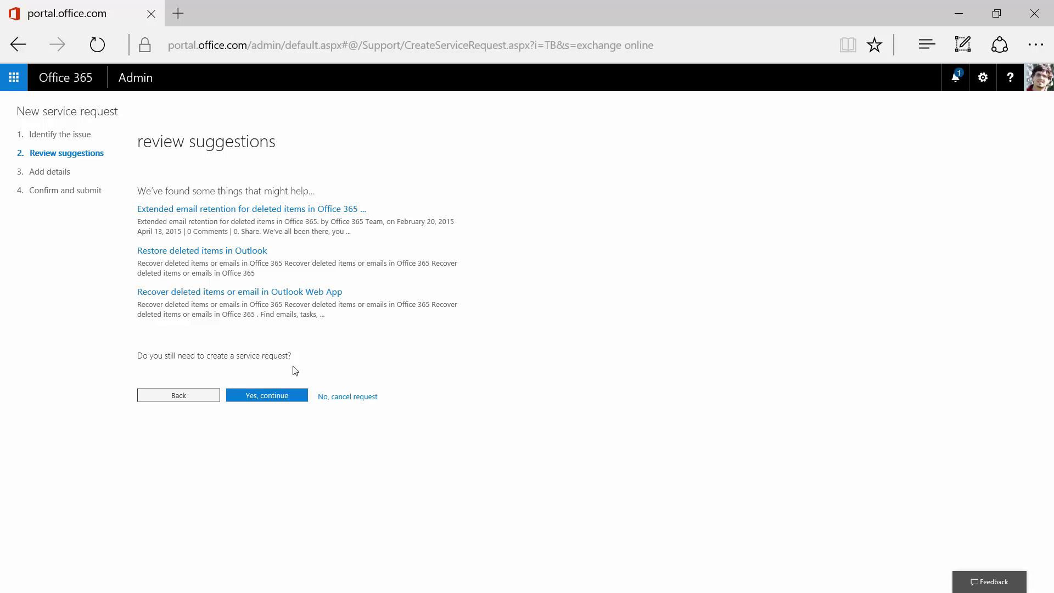
{"action": "left_click", "coordinate": [275, 397]}
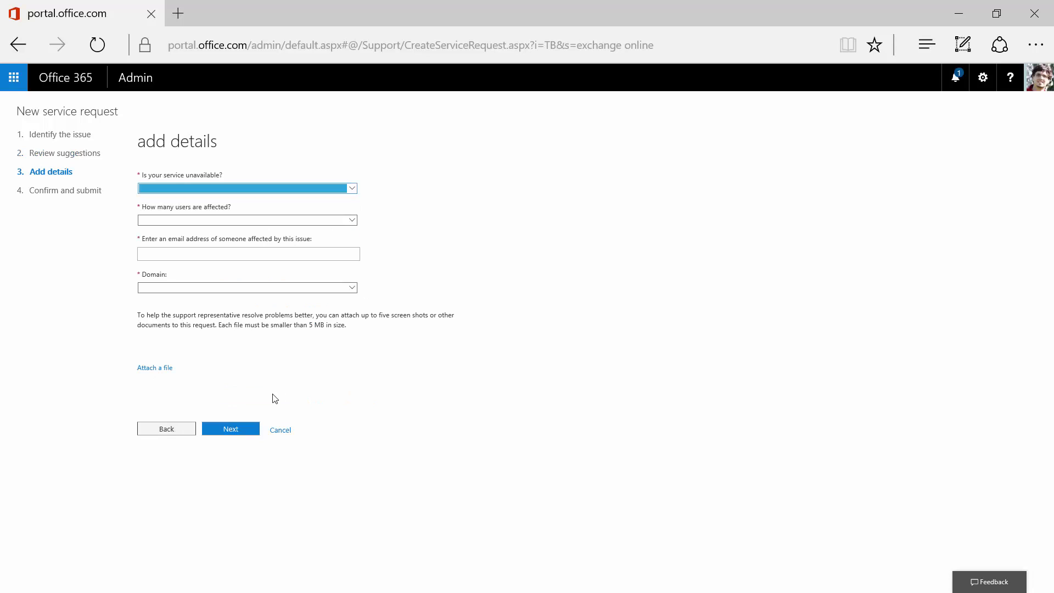
{"action": "left_click", "coordinate": [177, 188]}
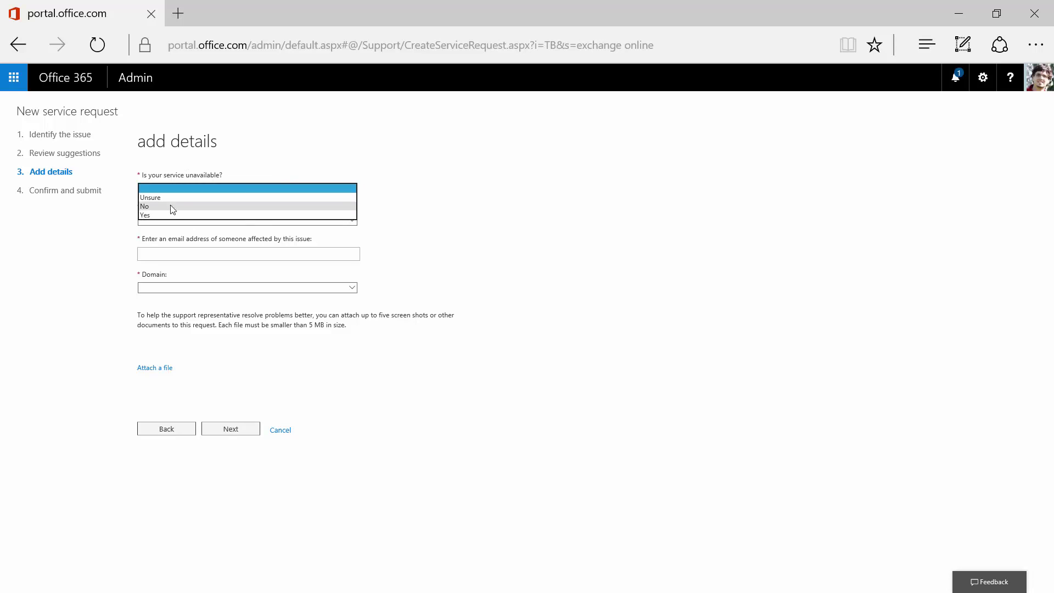
{"action": "left_click", "coordinate": [173, 207]}
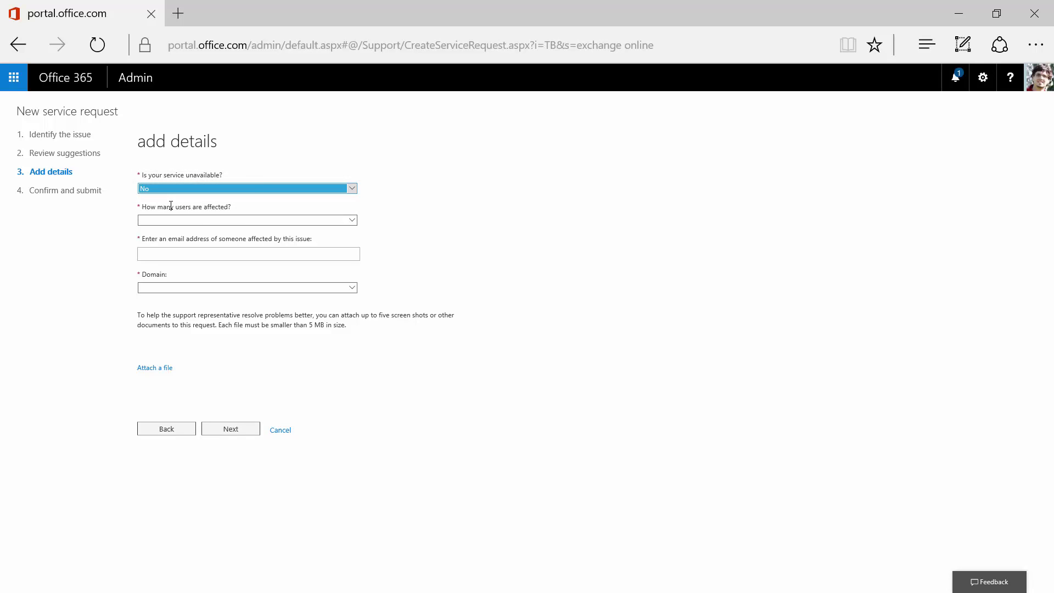
{"action": "left_click", "coordinate": [197, 221]}
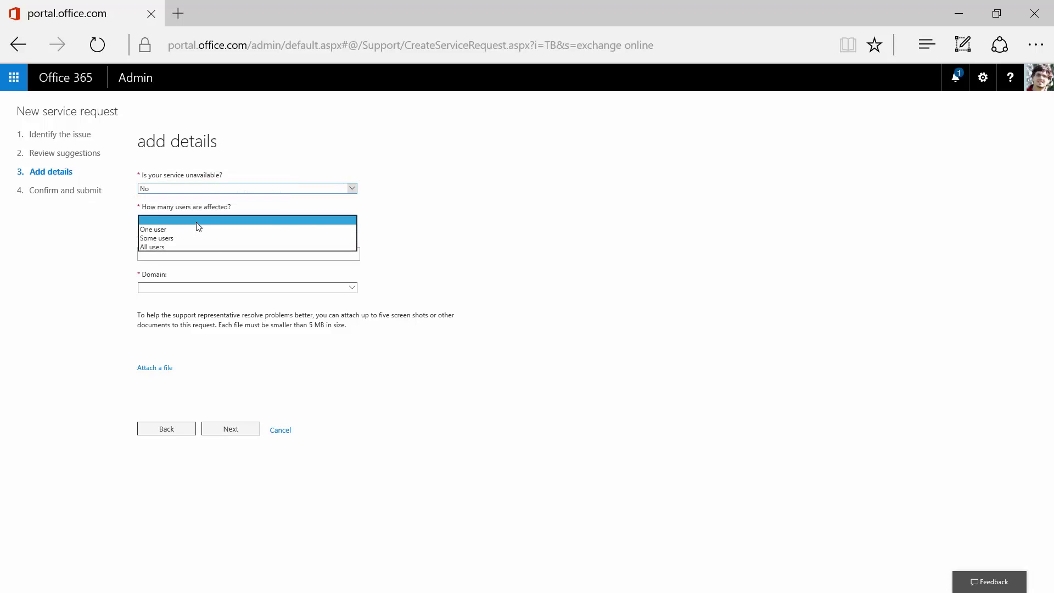
{"action": "left_click", "coordinate": [193, 230]}
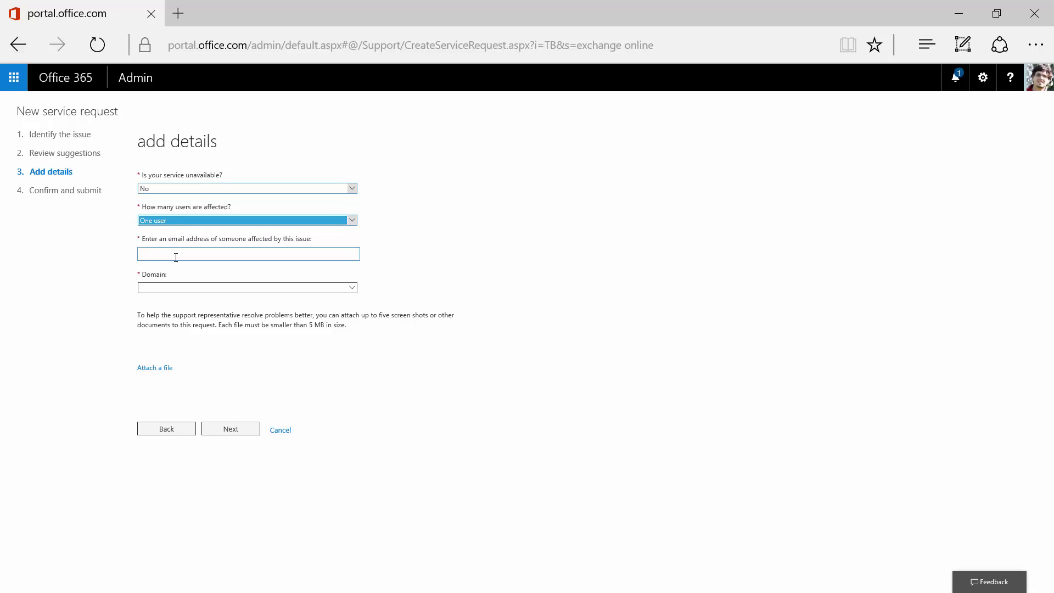
Step: Enter the affected user's e-mail address and bring up the domain choices
{"action": "left_click", "coordinate": [176, 257]}
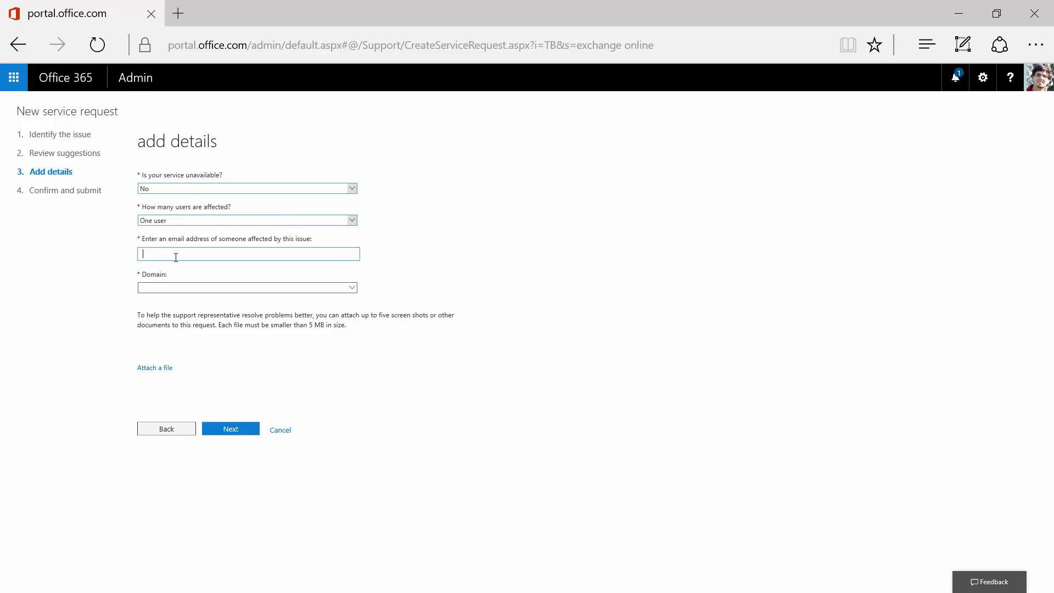
{"action": "key", "text": "Tab"}
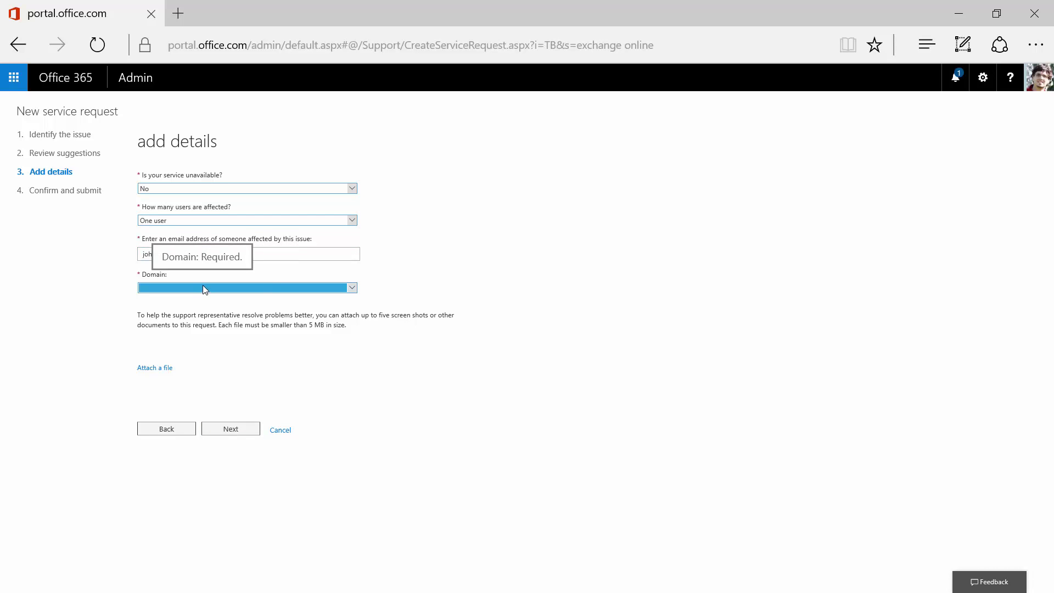
{"action": "left_click", "coordinate": [202, 285]}
Step: Select checkemail.info as the domain, confirm the contact e-mail, and submit the request
{"action": "left_click", "coordinate": [186, 331]}
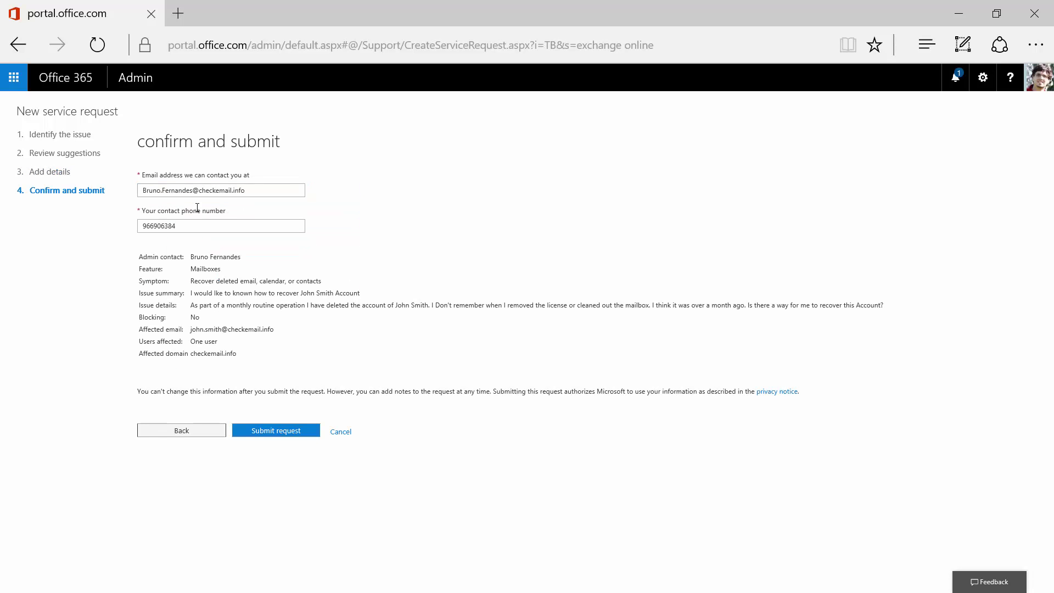
{"action": "left_click", "coordinate": [201, 191]}
{"action": "left_click", "coordinate": [277, 436]}
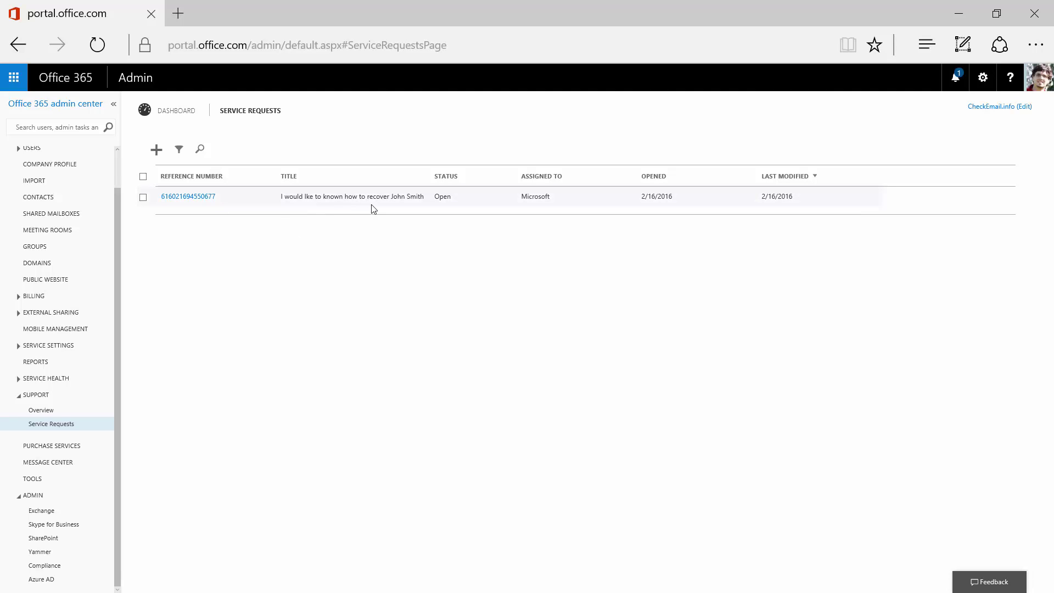
Step: Open the new request's details and add the note 'User are ok now.' under Notes
{"action": "left_click", "coordinate": [538, 197]}
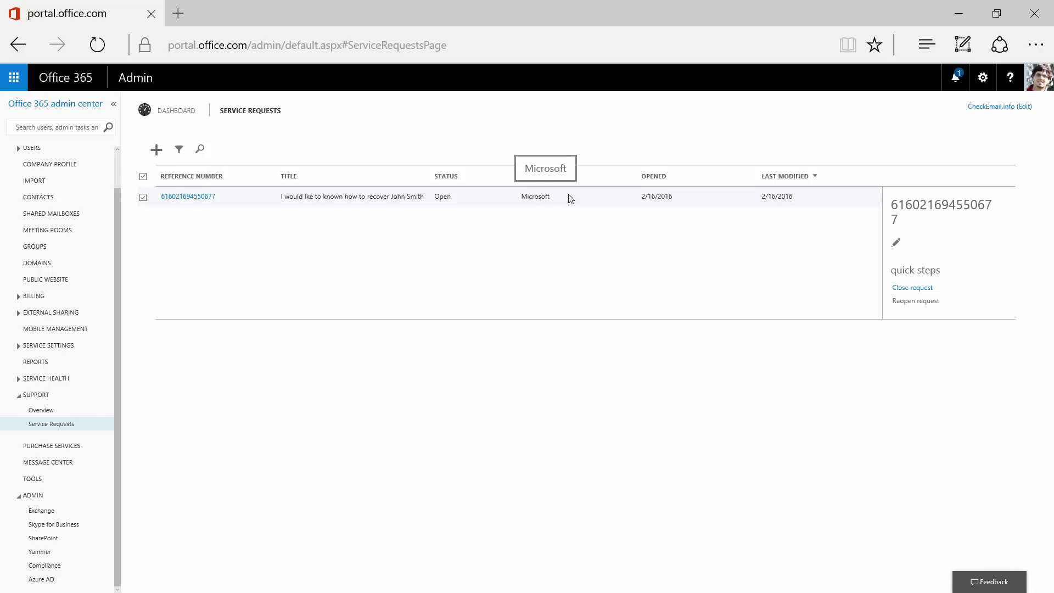
{"action": "left_click", "coordinate": [564, 198]}
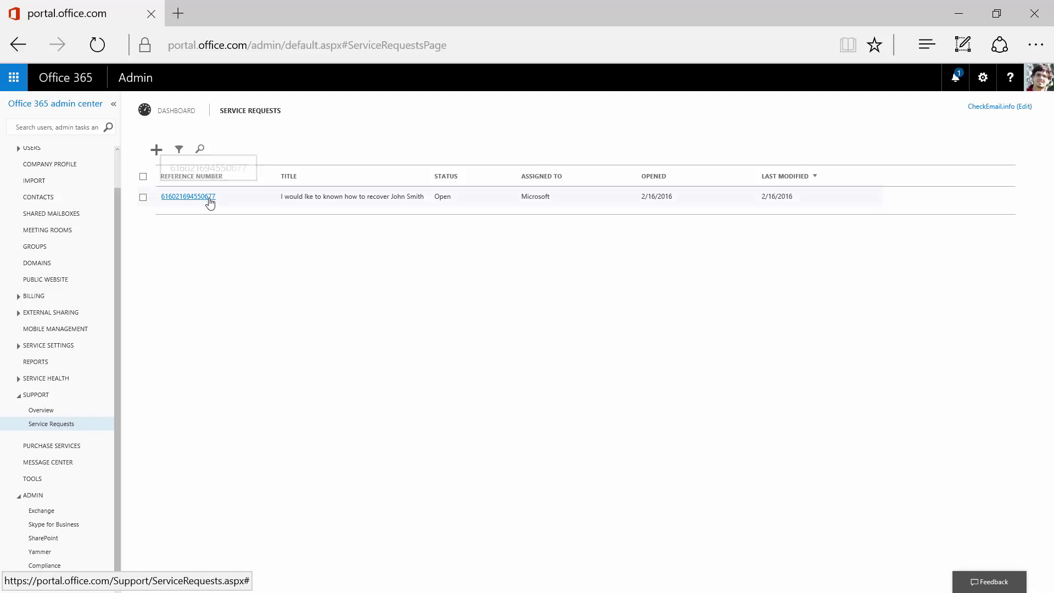
{"action": "left_click", "coordinate": [208, 199]}
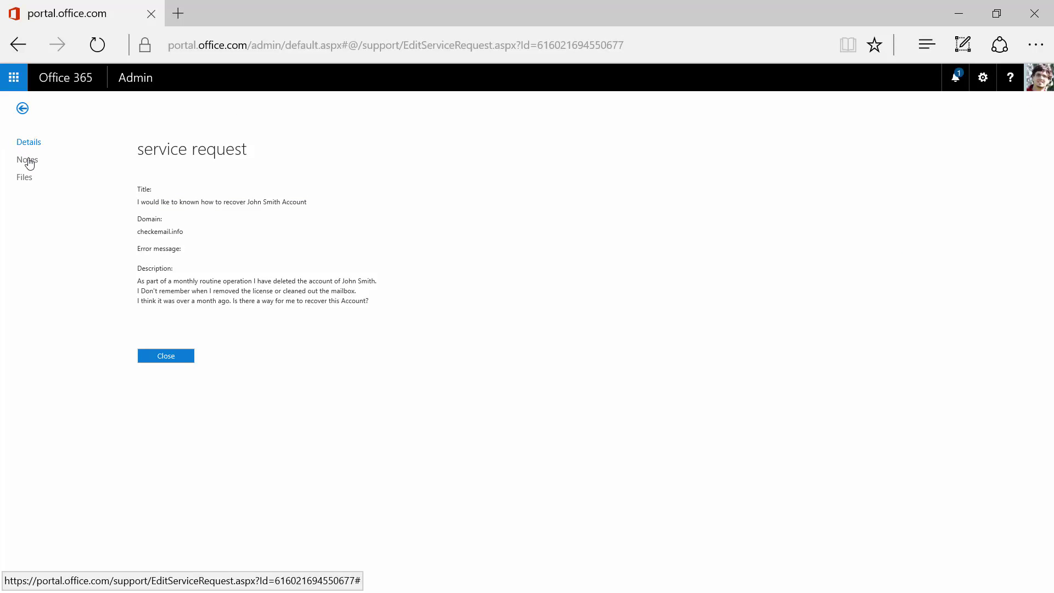
{"action": "left_click", "coordinate": [29, 160]}
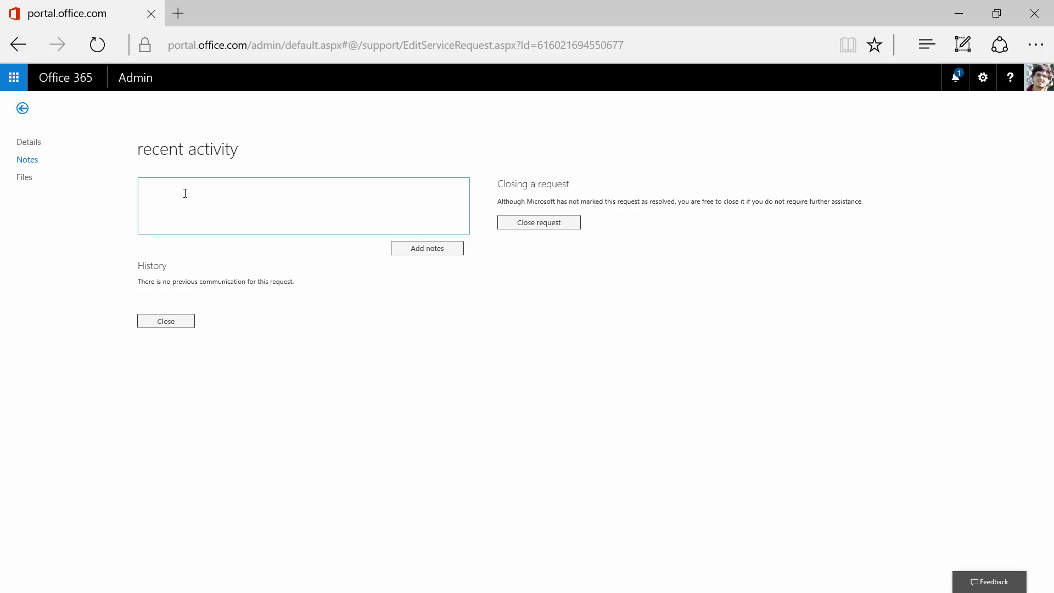
{"action": "type", "text": "User are ok now."}
{"action": "left_click", "coordinate": [433, 249]}
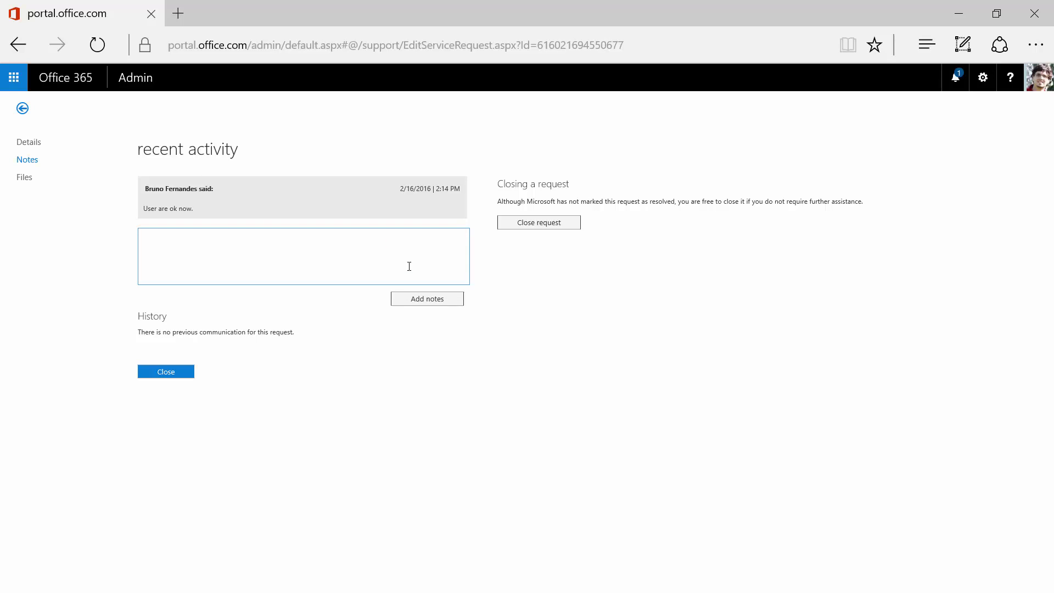
Step: Close the request page to return to the Service Requests list
{"action": "left_click", "coordinate": [154, 374]}
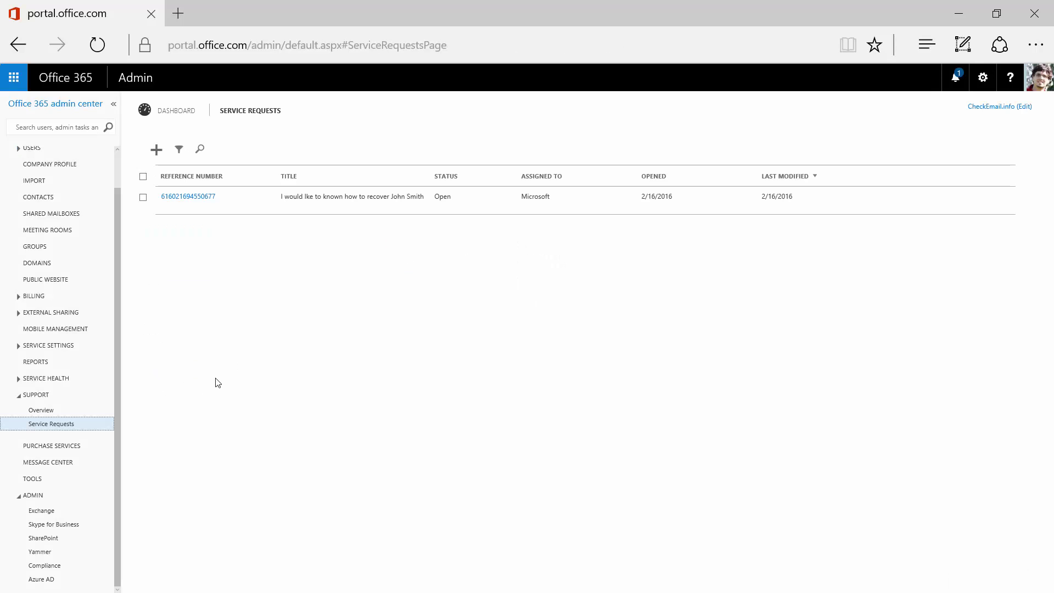